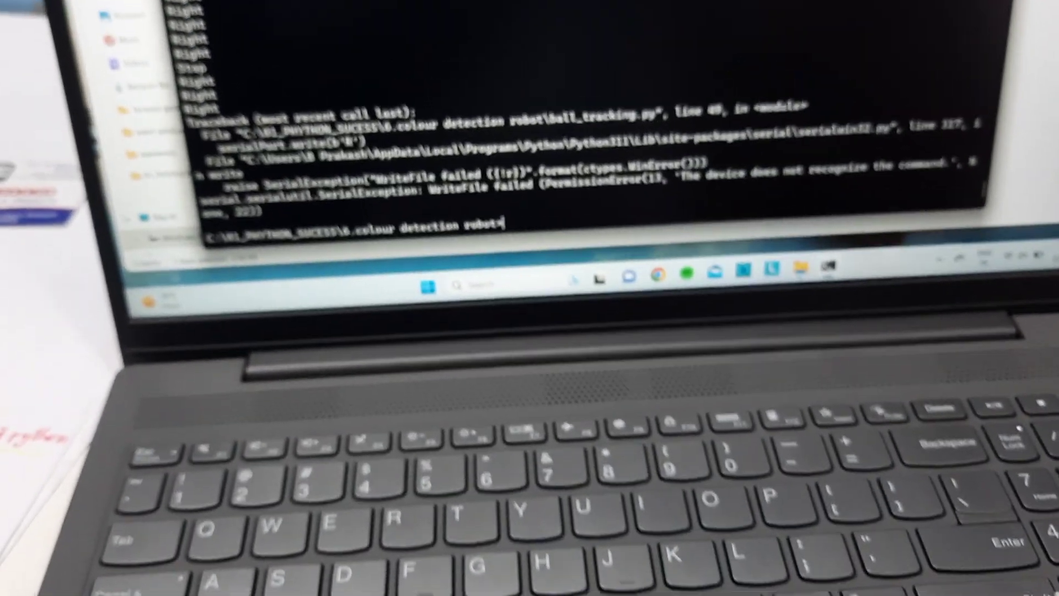
- Browse the 6.colour detection robot folder in File Explorer and open ball_tracking's context menu
key(Up)
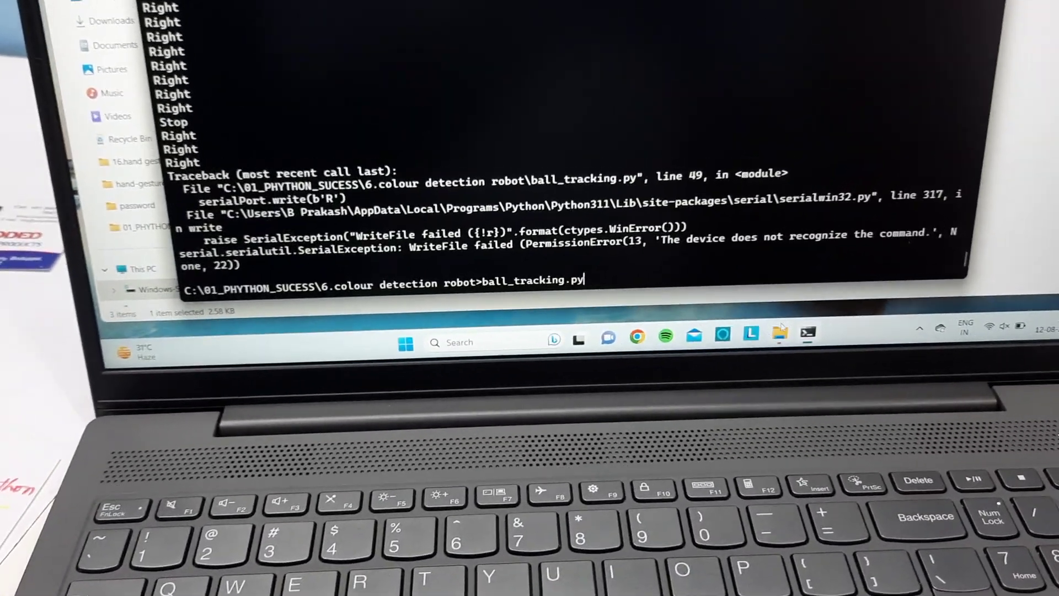
click(789, 323)
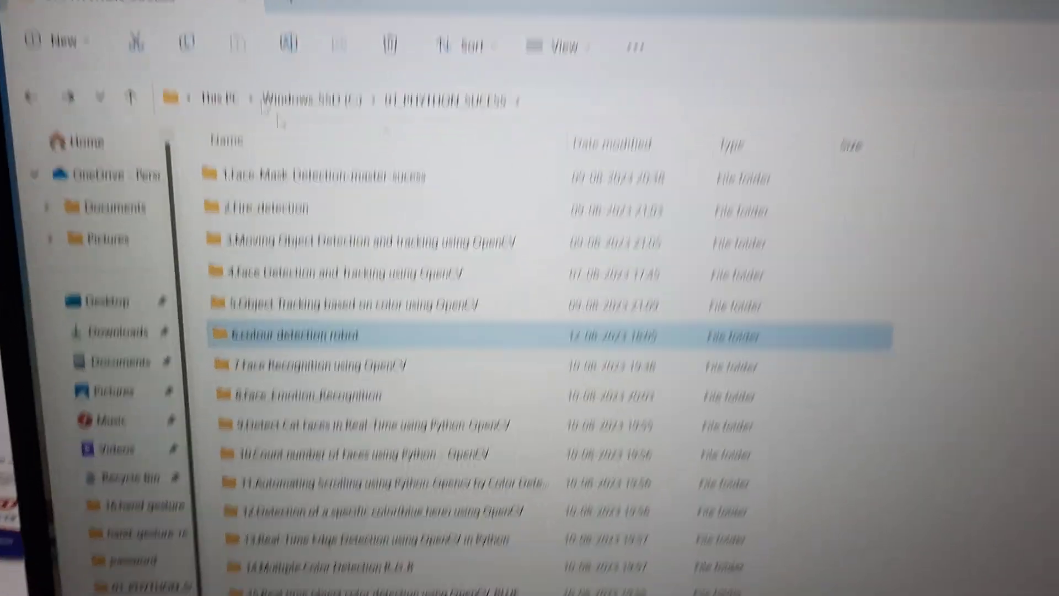
scroll(344, 142, down, 3)
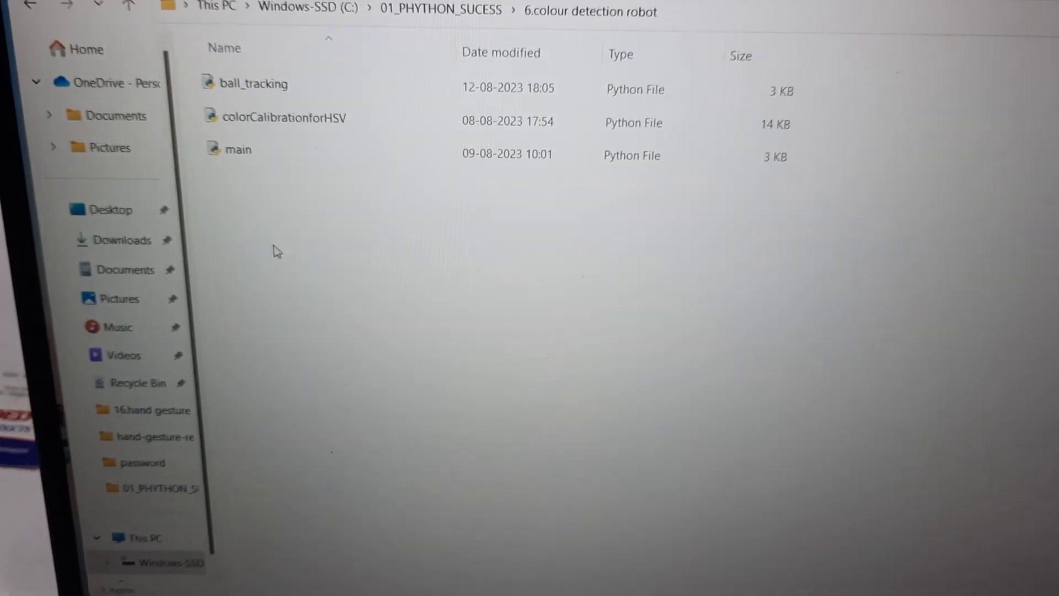
right_click(273, 89)
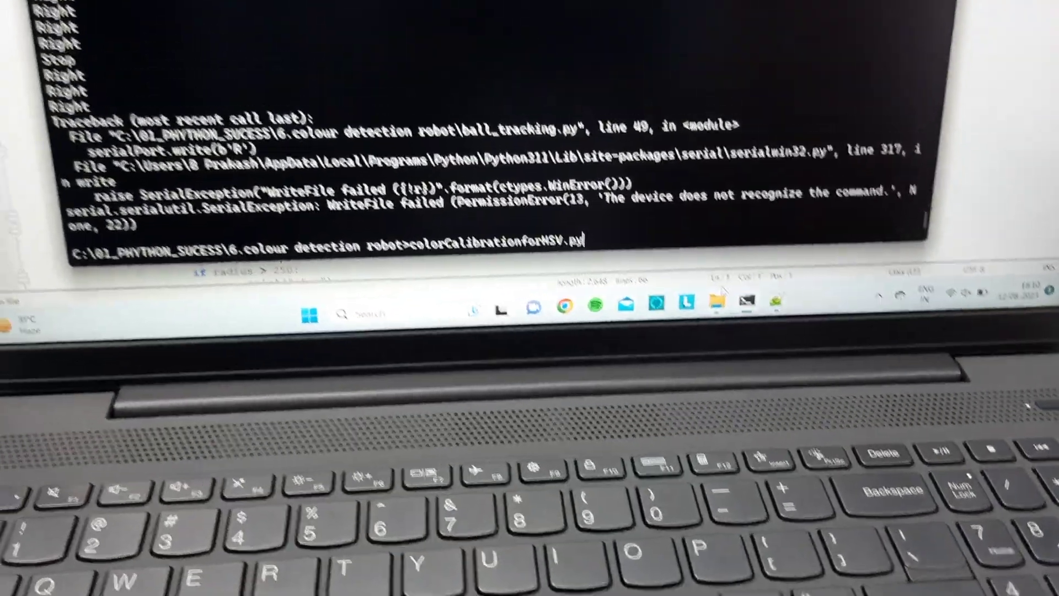
- Run ball_tracking.py, then run it again after the COM6 port error
key(Up)
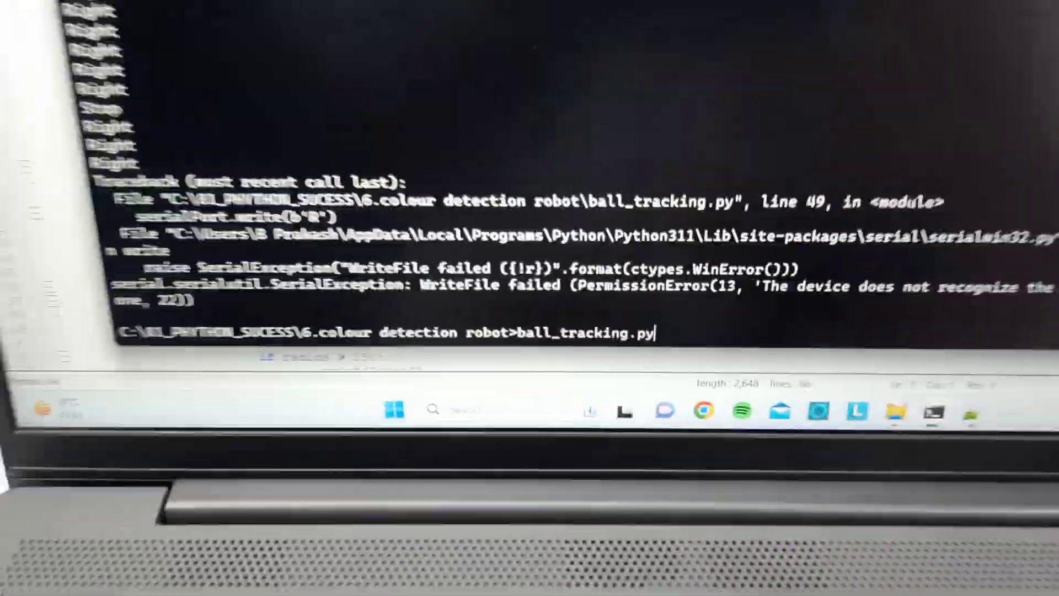
key(Return)
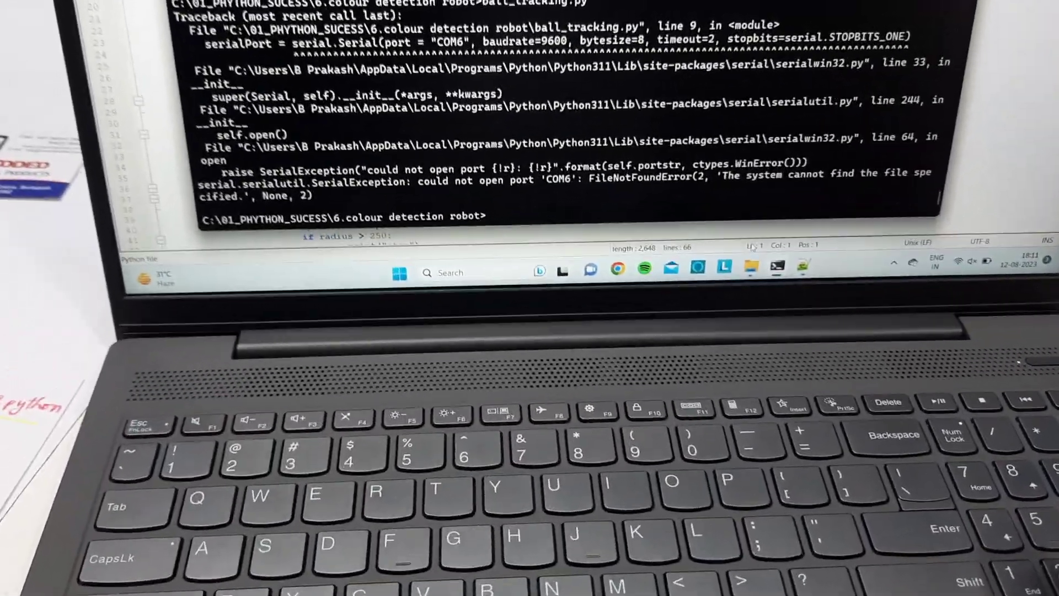
key(Up)
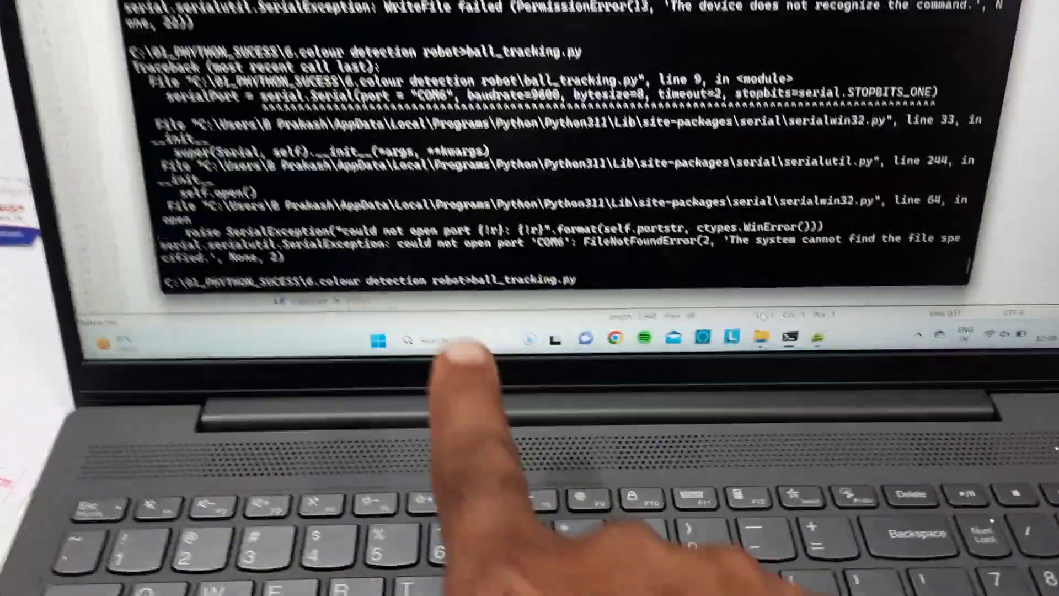
text(ball_tracking.py)
key(Return)
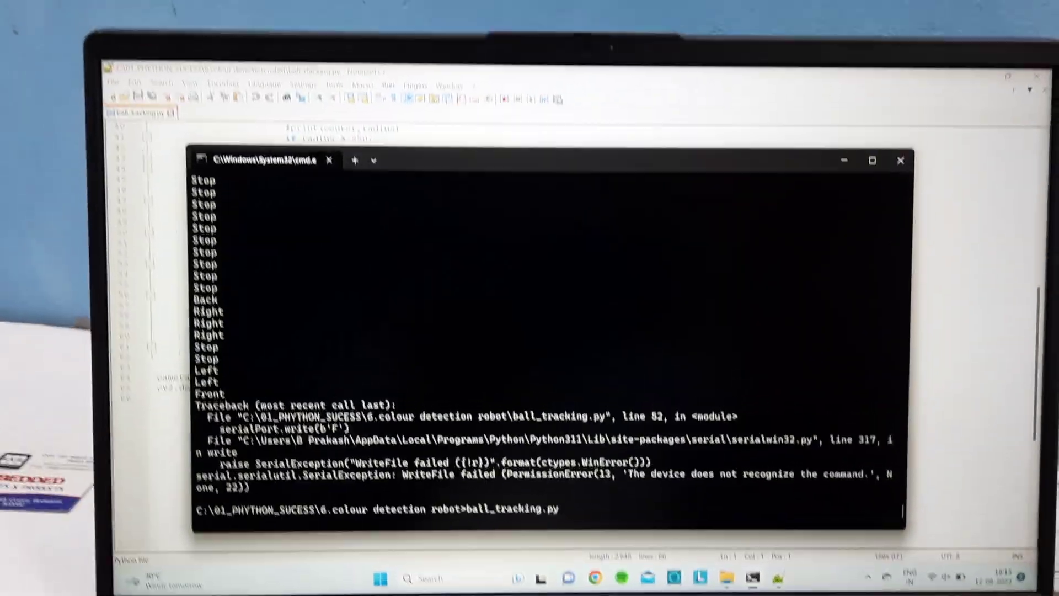
- Start ball_tracking.py from the prompt to open the camera view
key(Return)
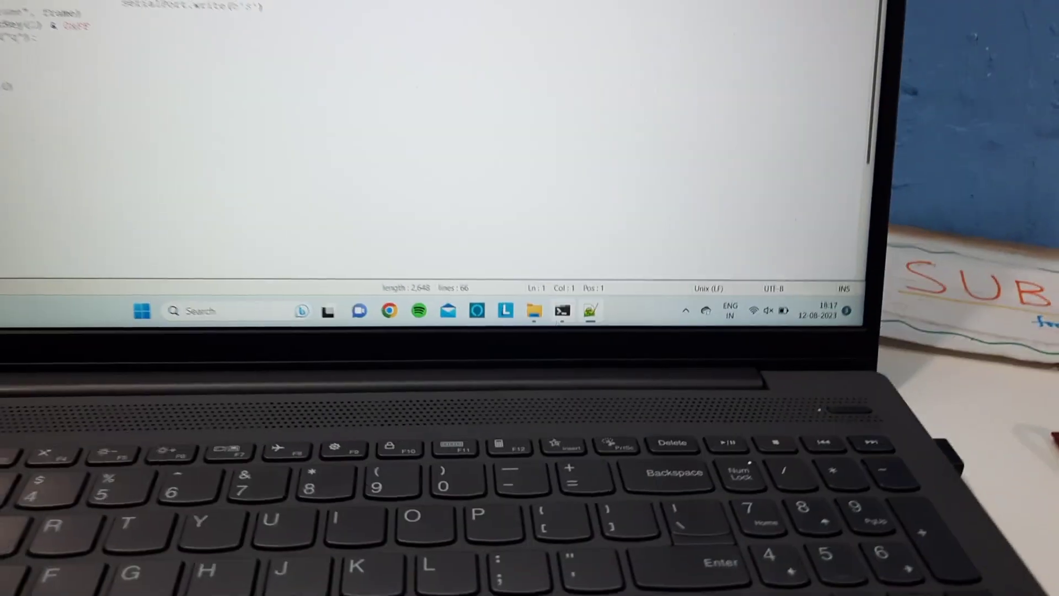
- Rerun ball_tracking.py from the console to track the purple ball
click(557, 318)
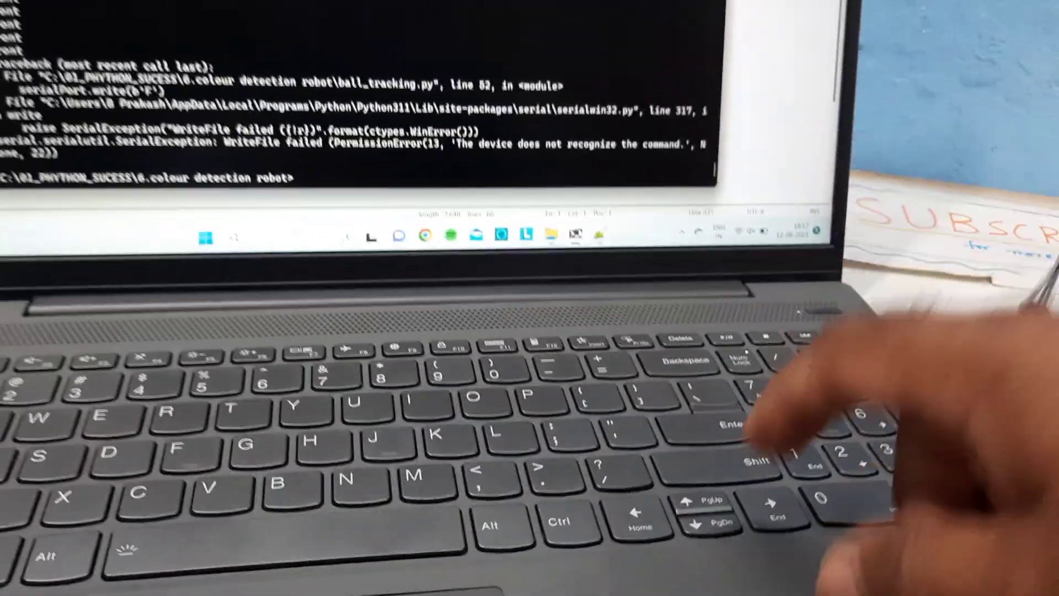
key(Up)
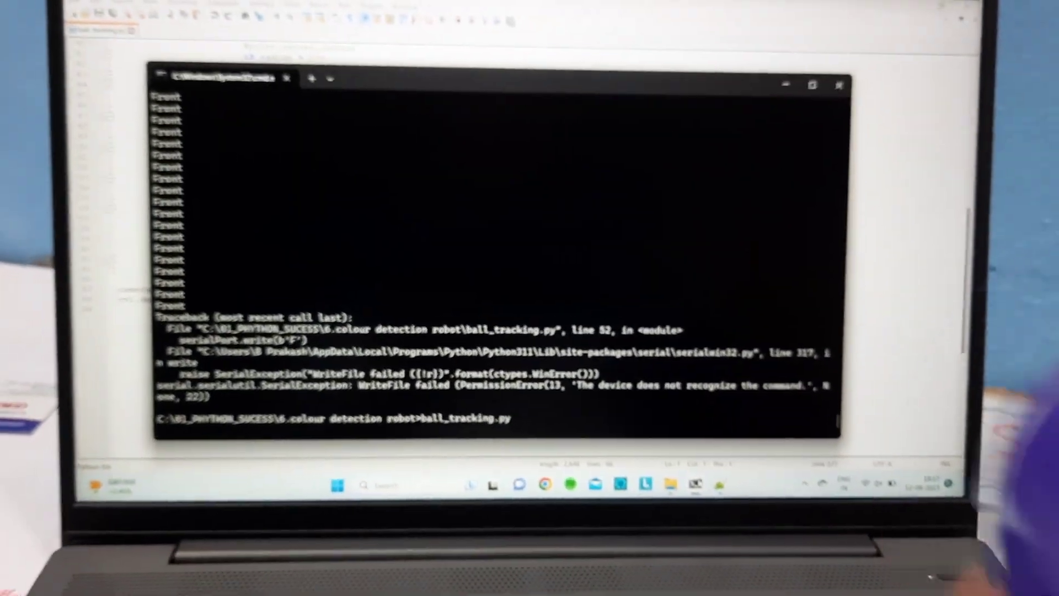
key(Return)
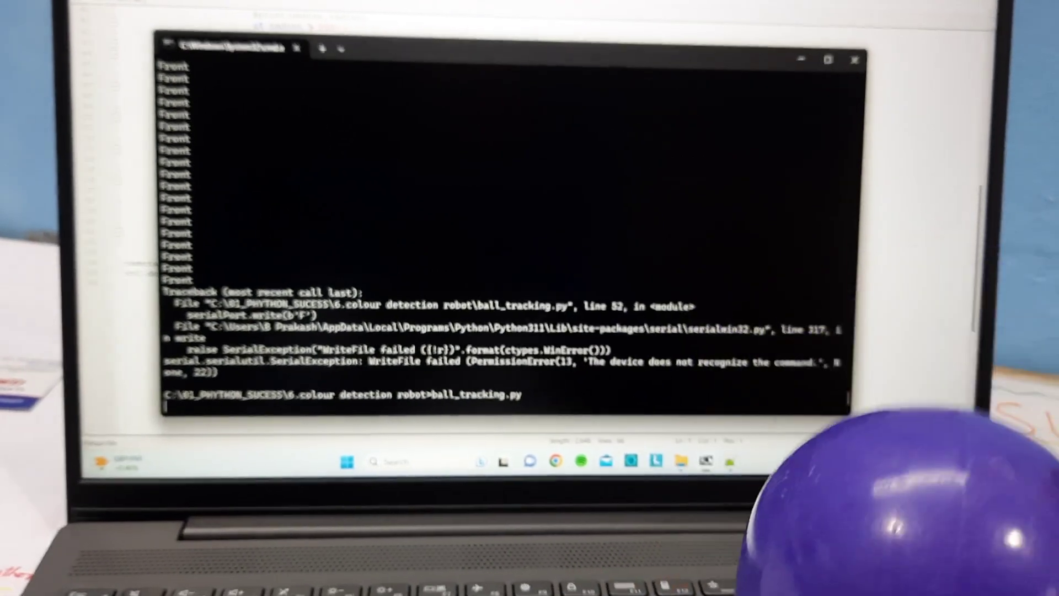